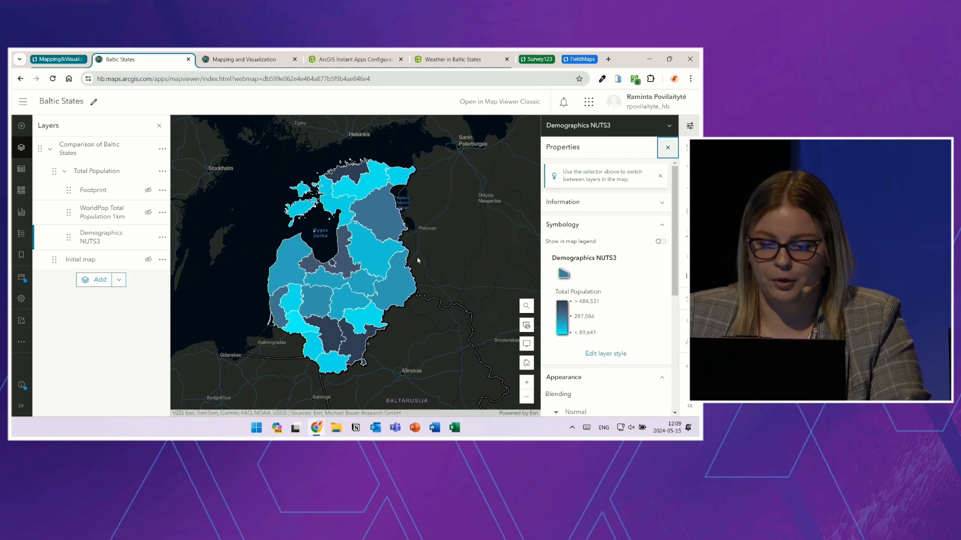
# Make the WorldPop Total Population 1km layer visible and set its blending mode to Source Atop
pyautogui.click(148, 212)
pyautogui.click(127, 215)
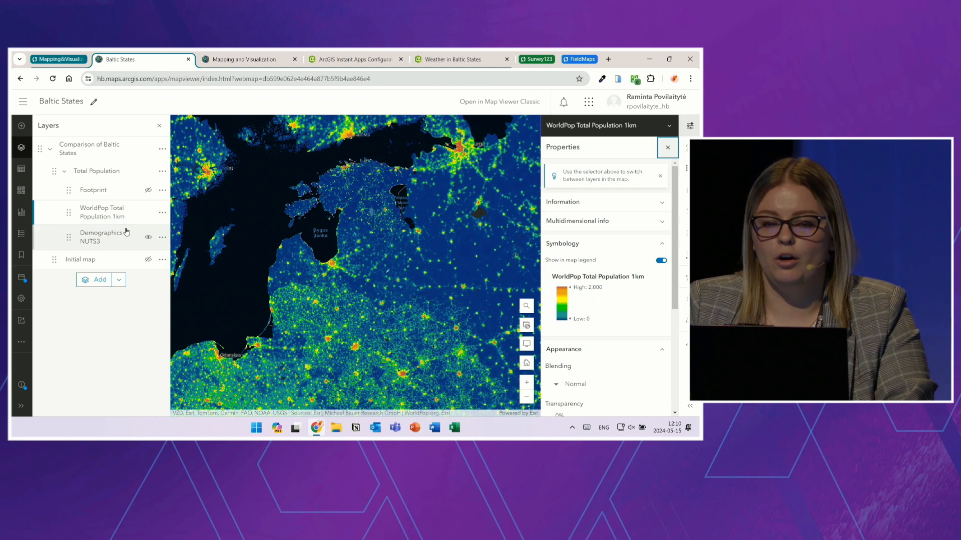
pyautogui.scroll(-2, 605, 257)
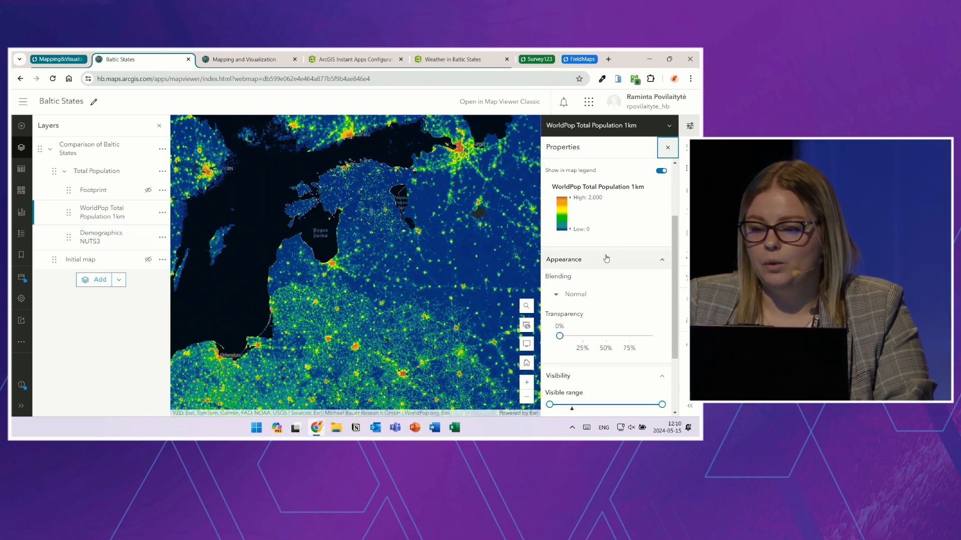
pyautogui.click(585, 294)
pyautogui.scroll(-5, 593, 245)
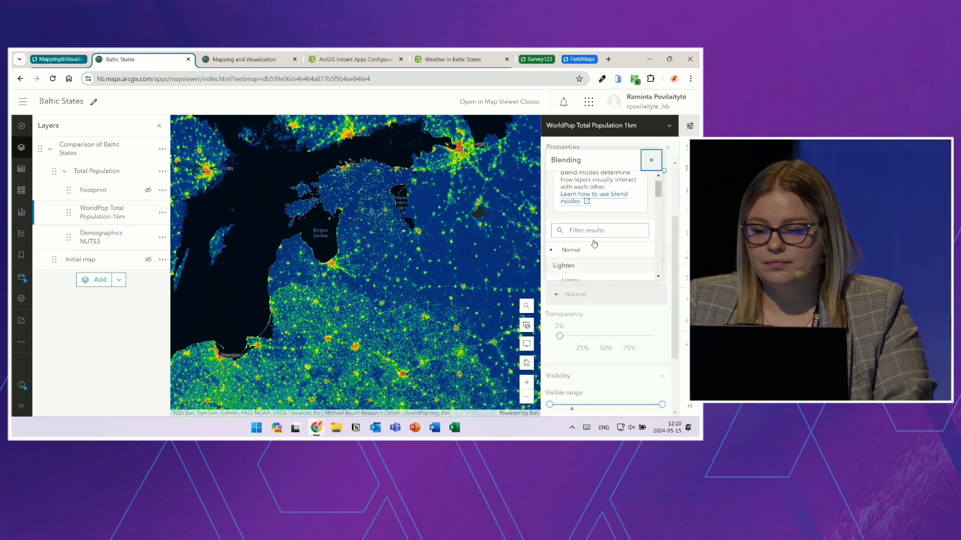
pyautogui.scroll(-5, 593, 244)
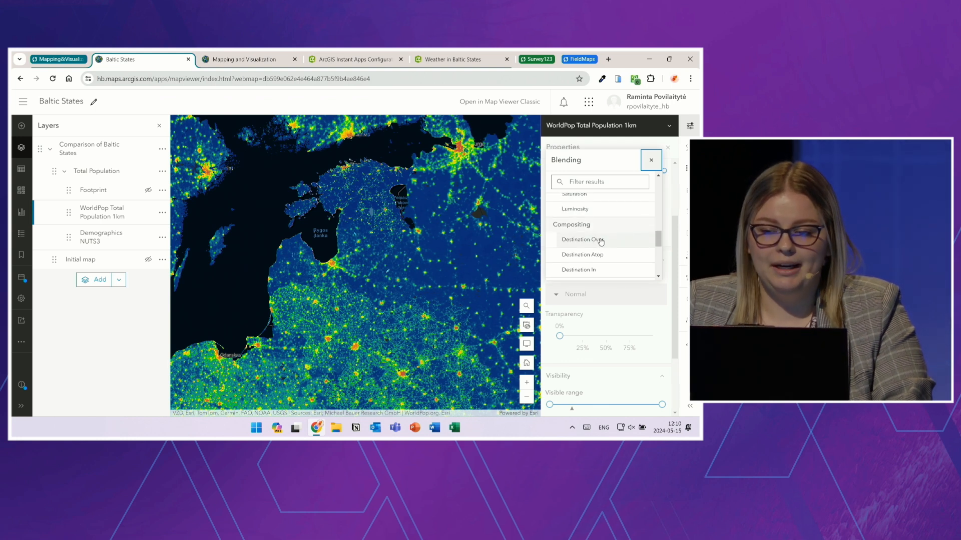
pyautogui.scroll(-2, 601, 242)
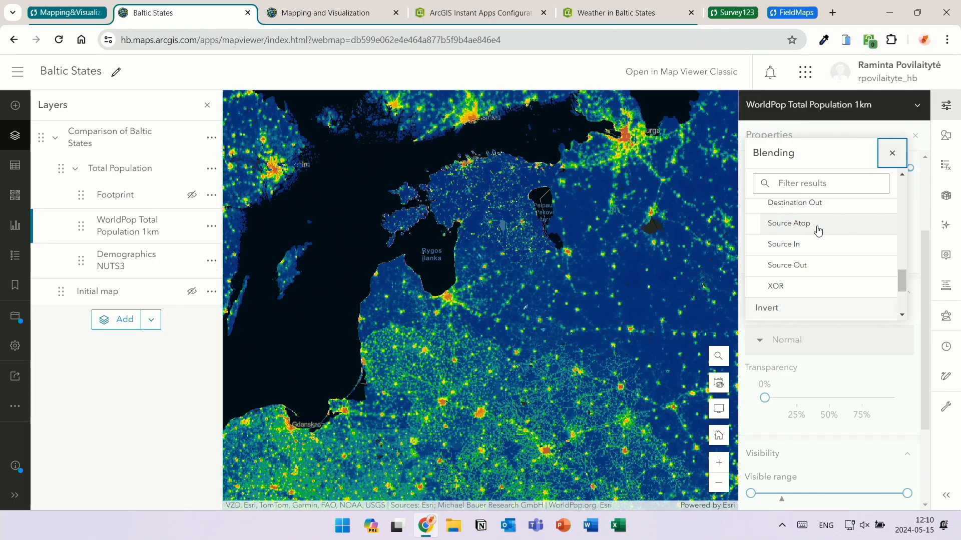
pyautogui.click(818, 230)
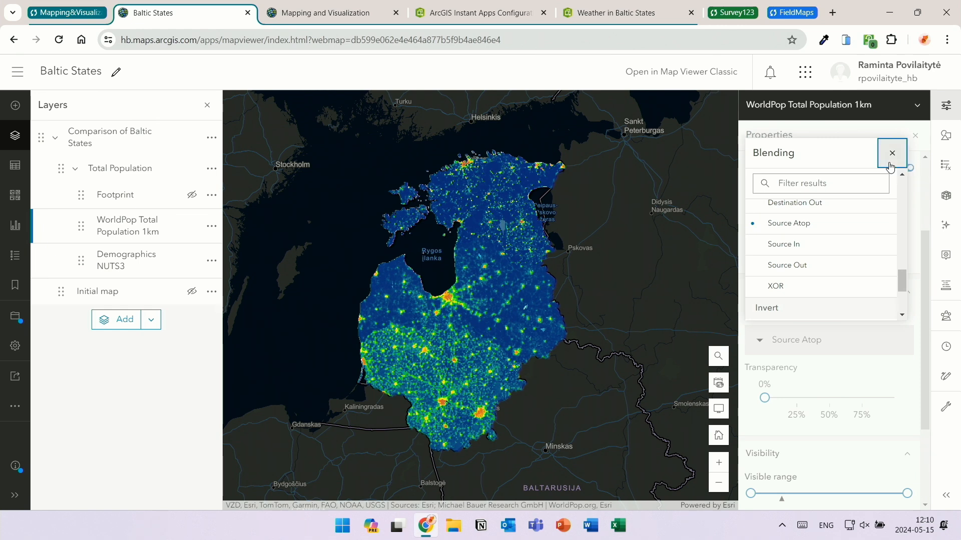
pyautogui.click(892, 153)
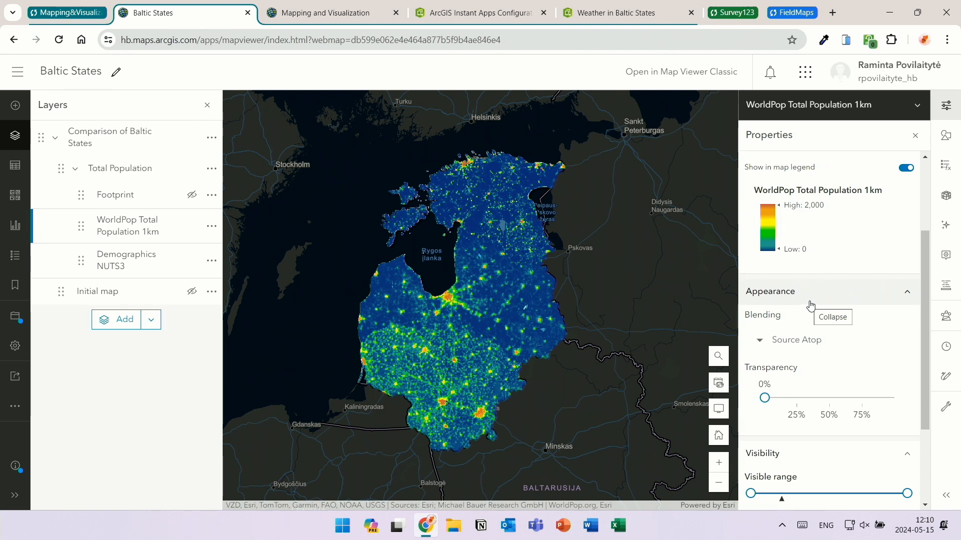
# Make the Footprint layer visible and set its blending mode to Destination In
pyautogui.click(144, 206)
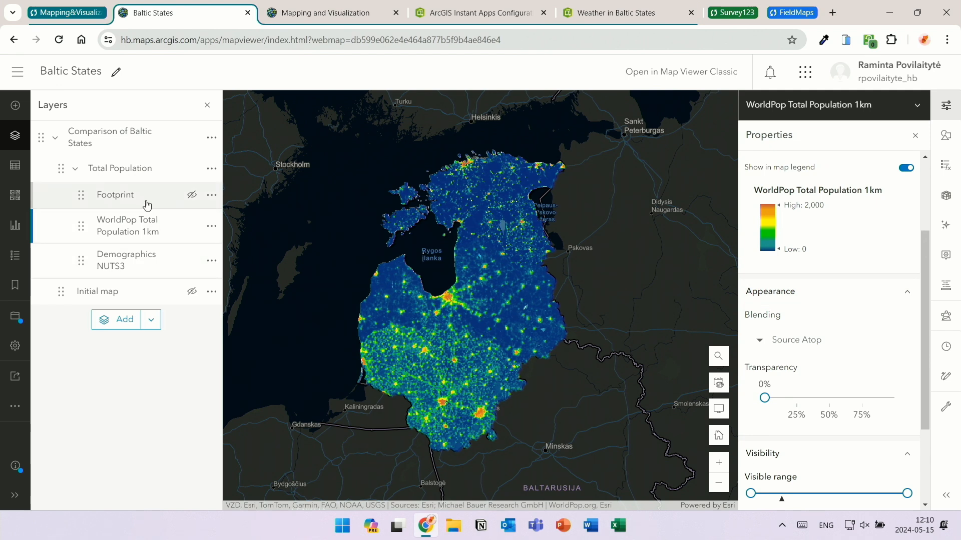
pyautogui.click(190, 196)
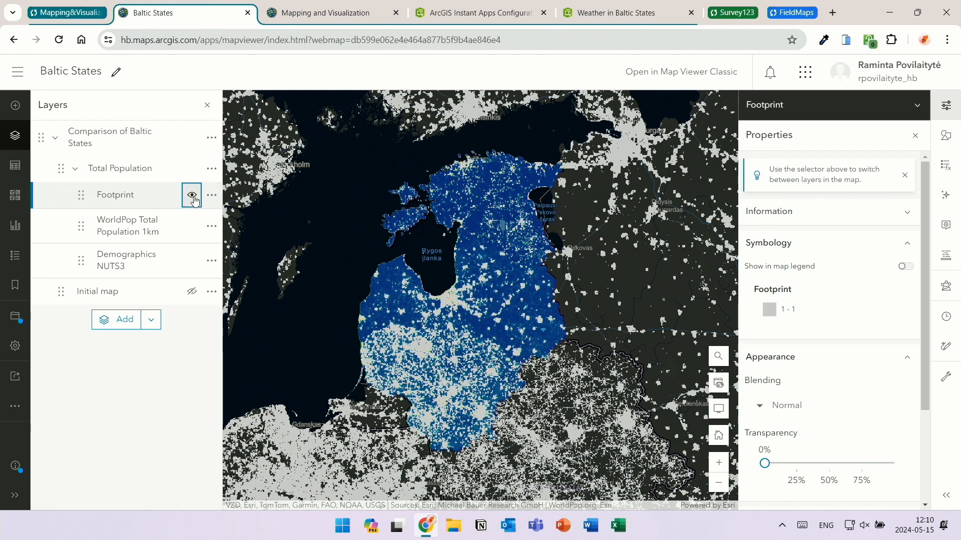
pyautogui.click(796, 403)
pyautogui.scroll(-10, 846, 285)
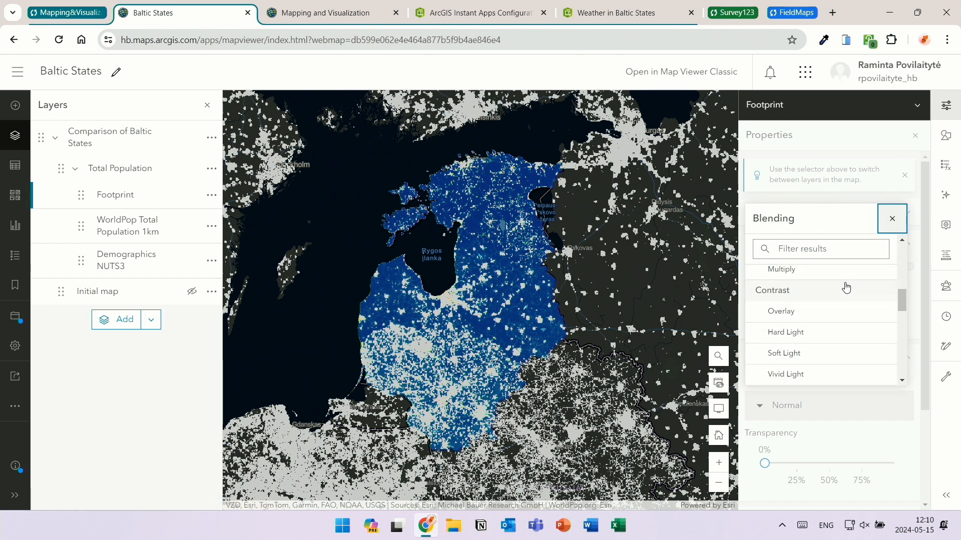
pyautogui.scroll(-5, 845, 288)
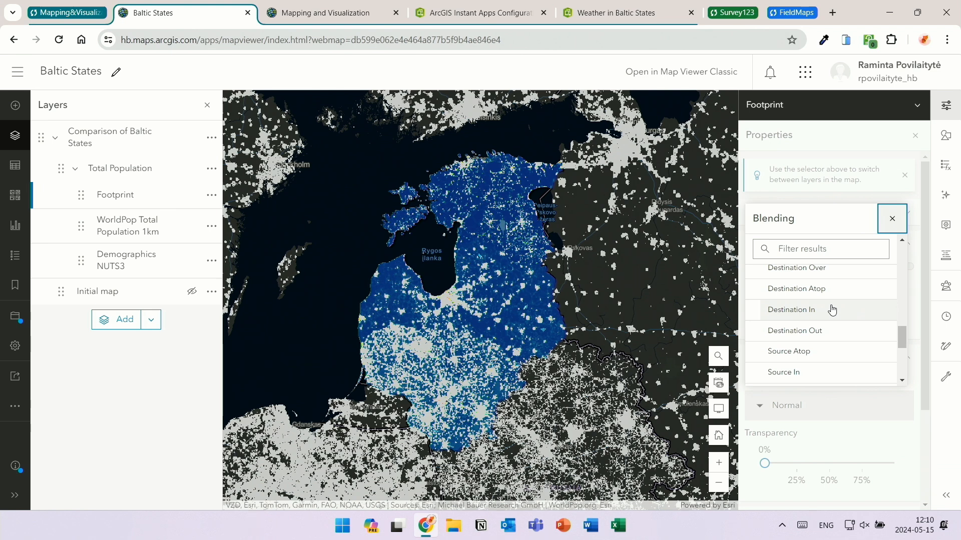
pyautogui.click(832, 310)
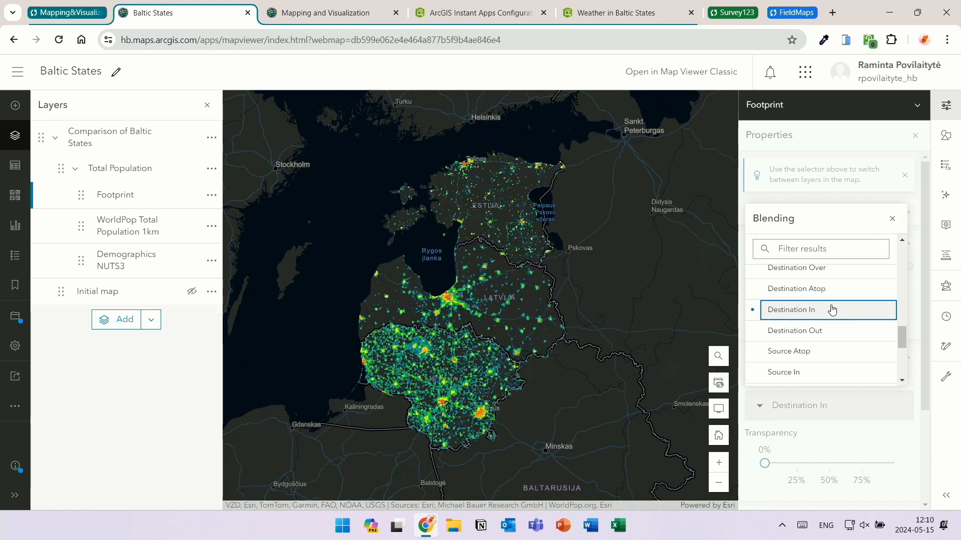
pyautogui.click(893, 219)
# Apply the Blur effect with a strength of 10 to the Footprint layer
pyautogui.click(939, 199)
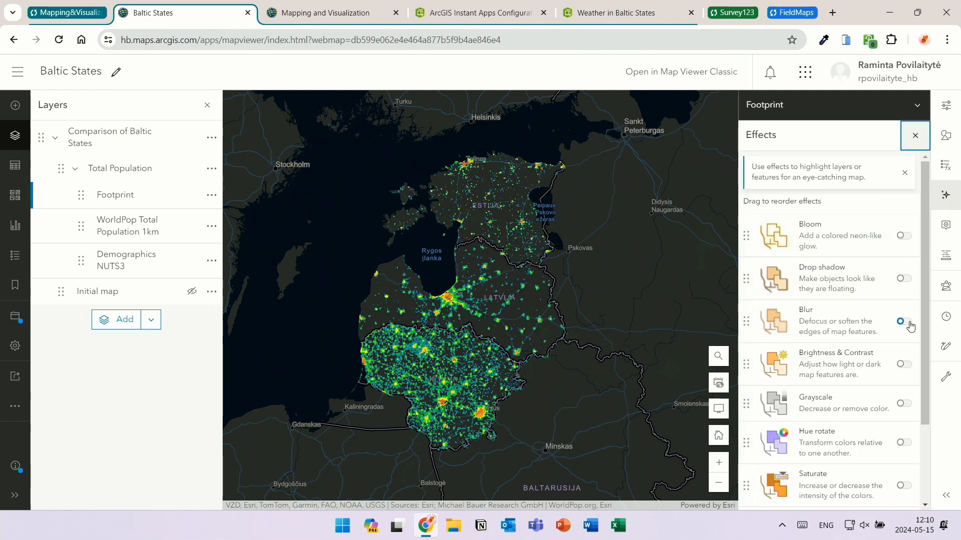
pyautogui.click(909, 323)
pyautogui.click(686, 253)
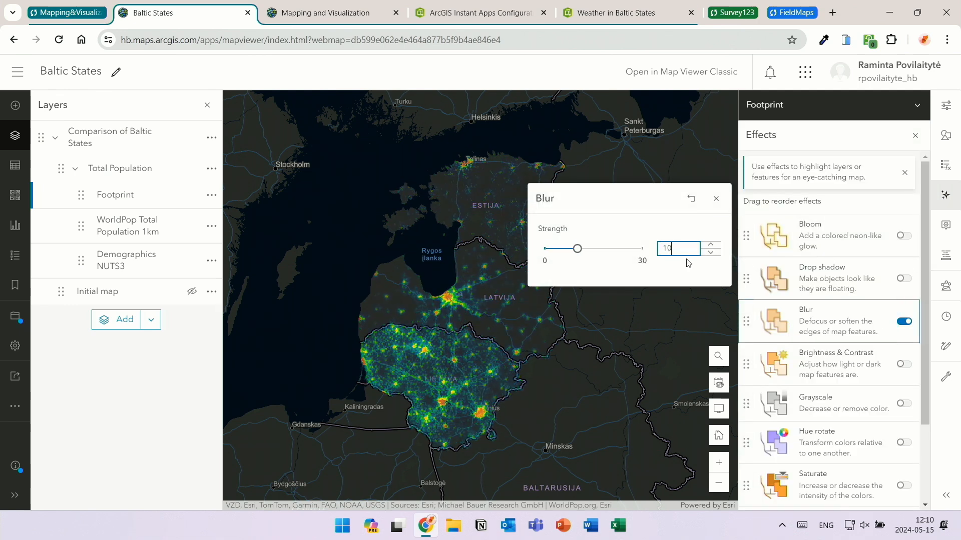
pyautogui.click(721, 208)
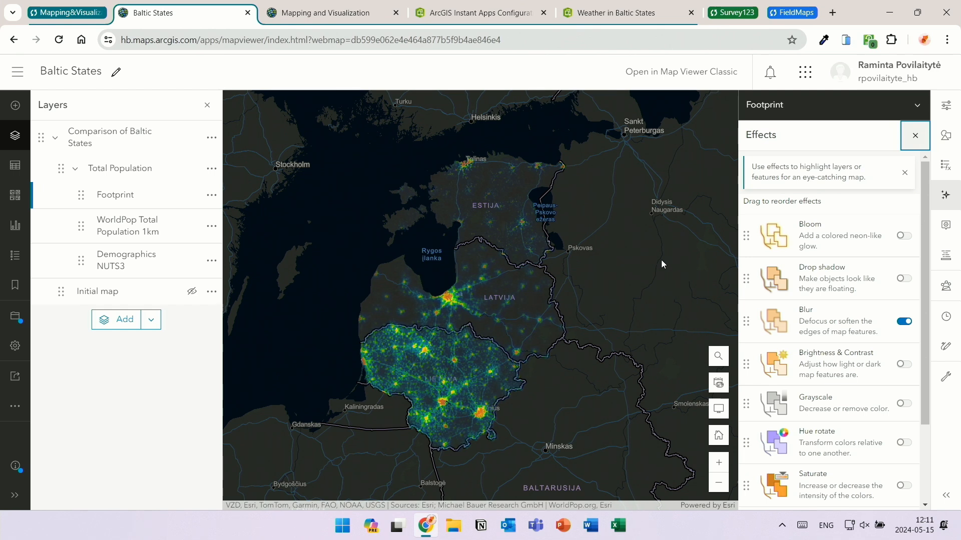
# In the Mapping and Visualization map, inspect the sunny Clear symbol's style and the custom styles available to add, leaving the symbol as it is
pyautogui.click(321, 15)
pyautogui.moveTo(439, 150); pyautogui.dragTo(449, 151)
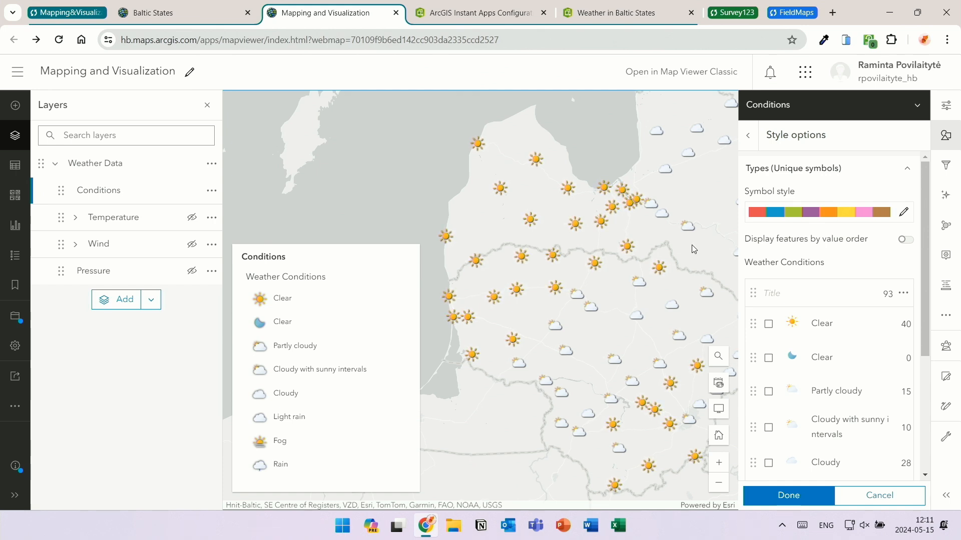
pyautogui.click(793, 328)
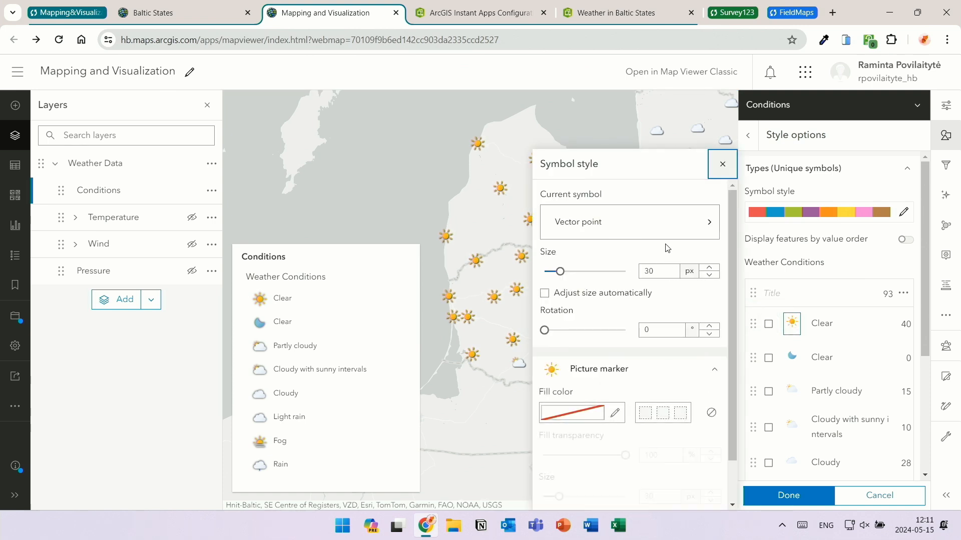
pyautogui.click(658, 230)
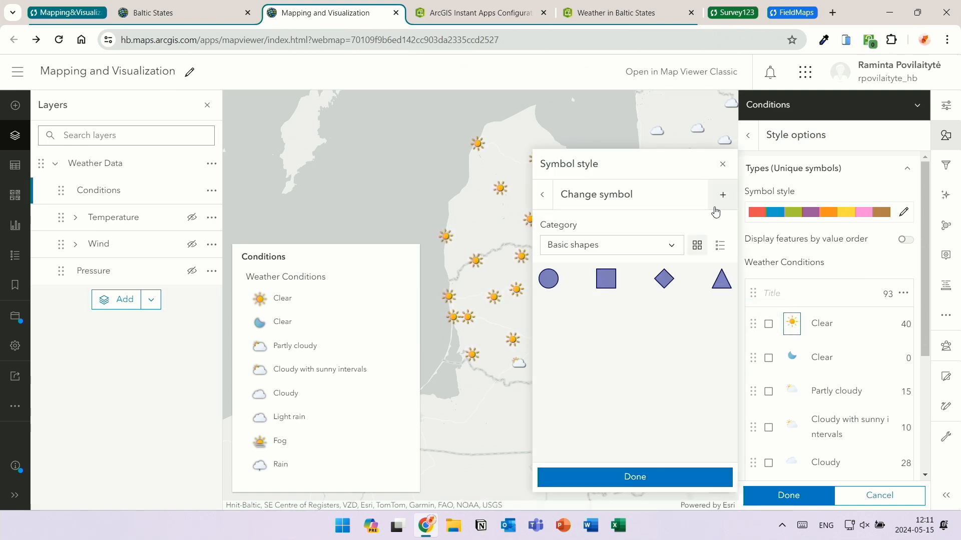
pyautogui.click(723, 195)
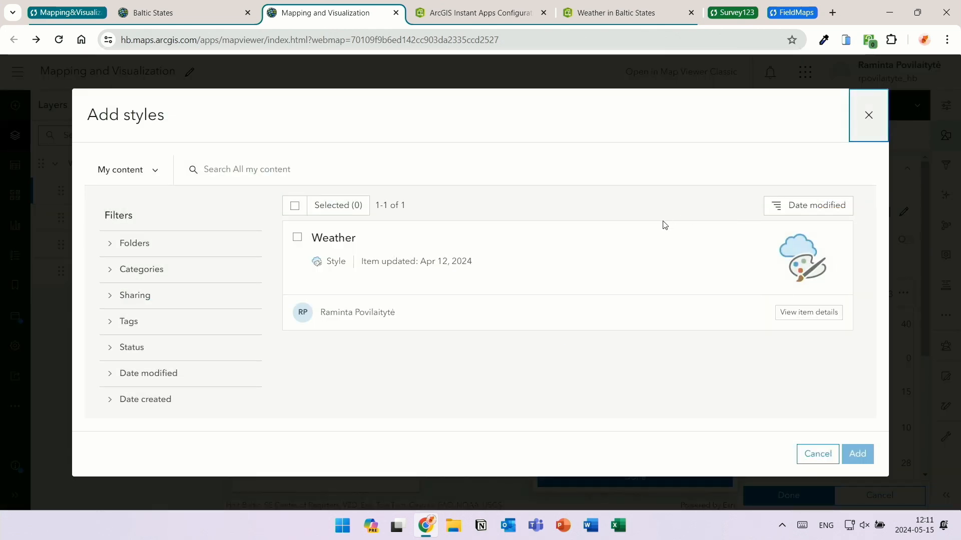
pyautogui.click(868, 116)
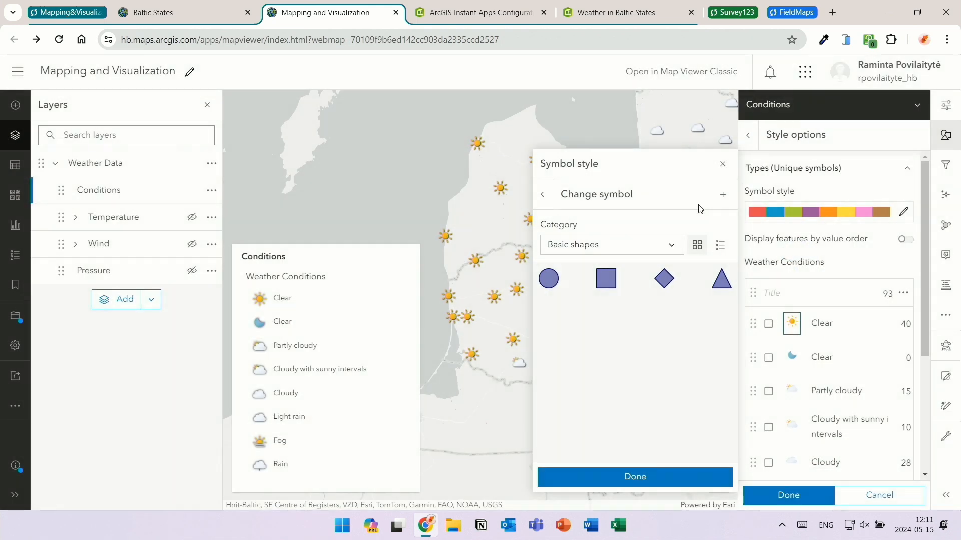
pyautogui.click(723, 165)
# Review the Conditions layer's labels along the coast and the expression behind the WindDirection label class
pyautogui.moveTo(503, 289); pyautogui.dragTo(543, 268)
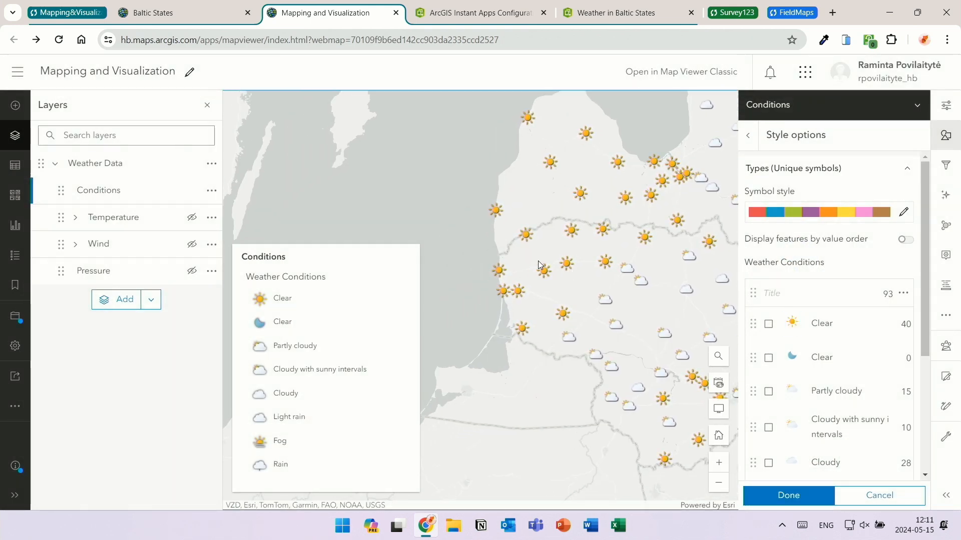
pyautogui.scroll(3, 539, 264)
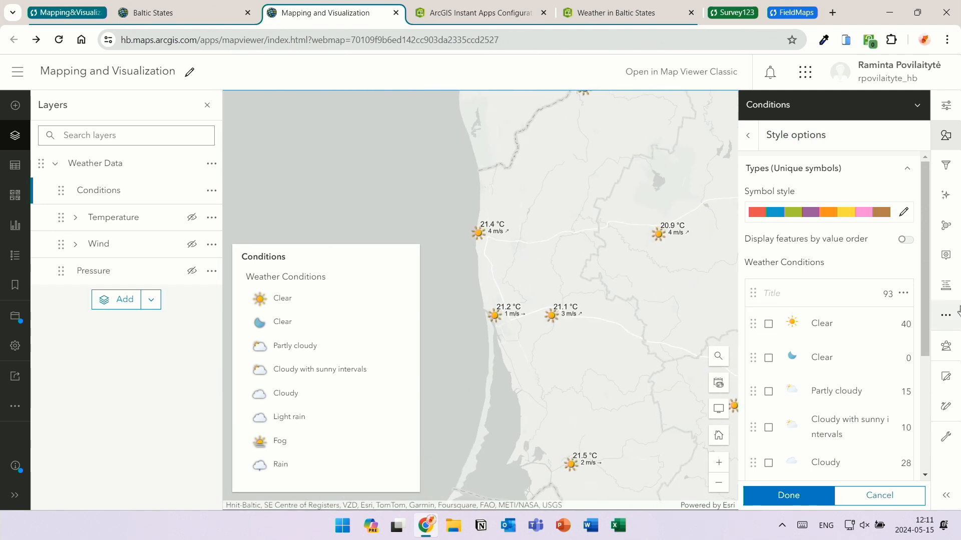
pyautogui.click(946, 316)
pyautogui.click(913, 323)
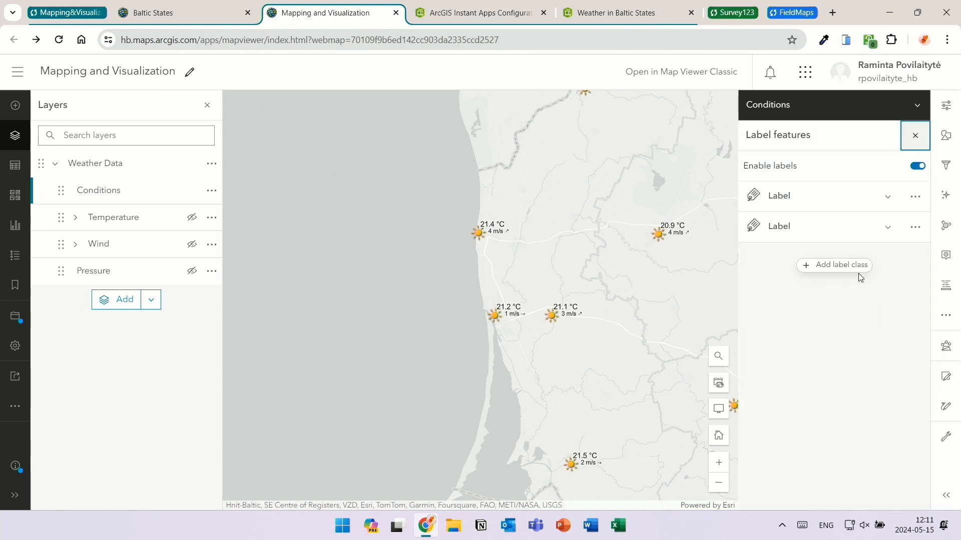
pyautogui.click(883, 229)
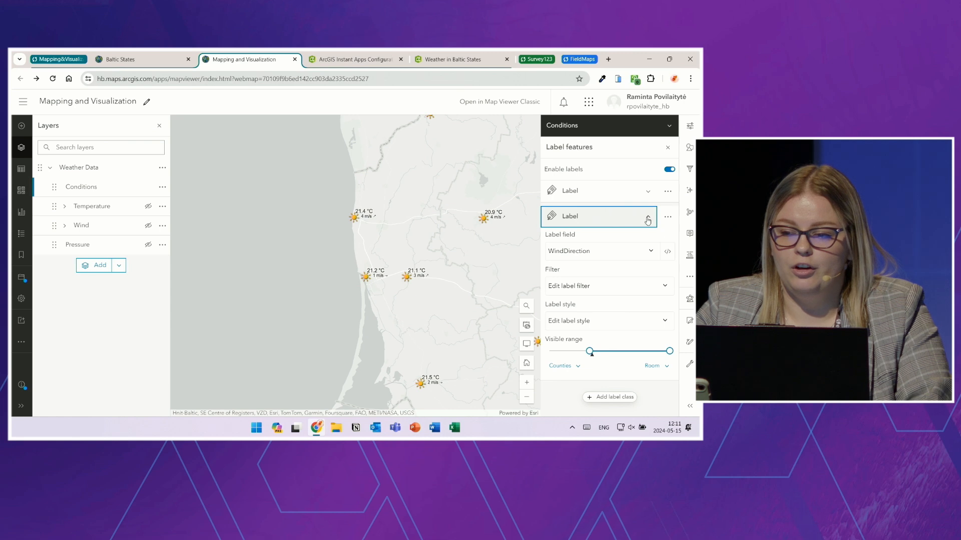
pyautogui.click(667, 250)
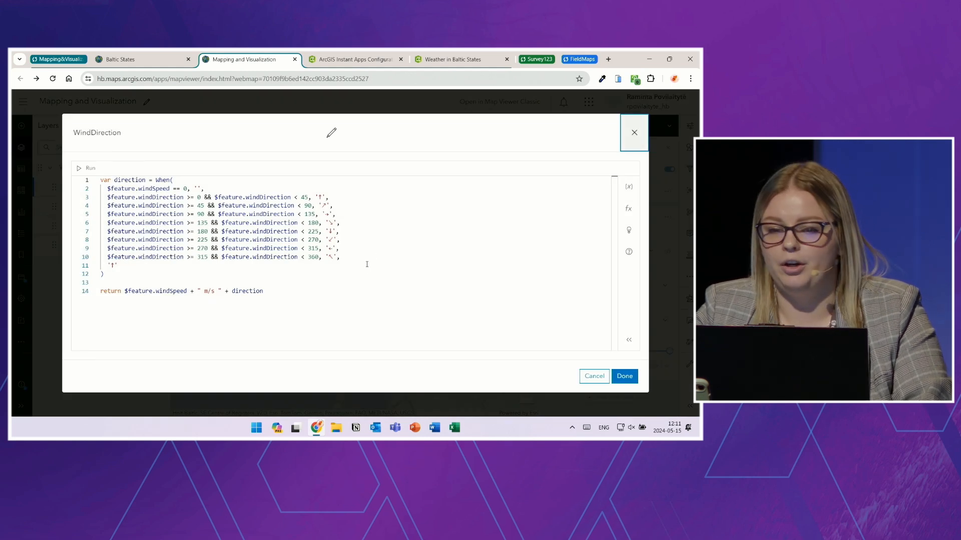
pyautogui.click(634, 134)
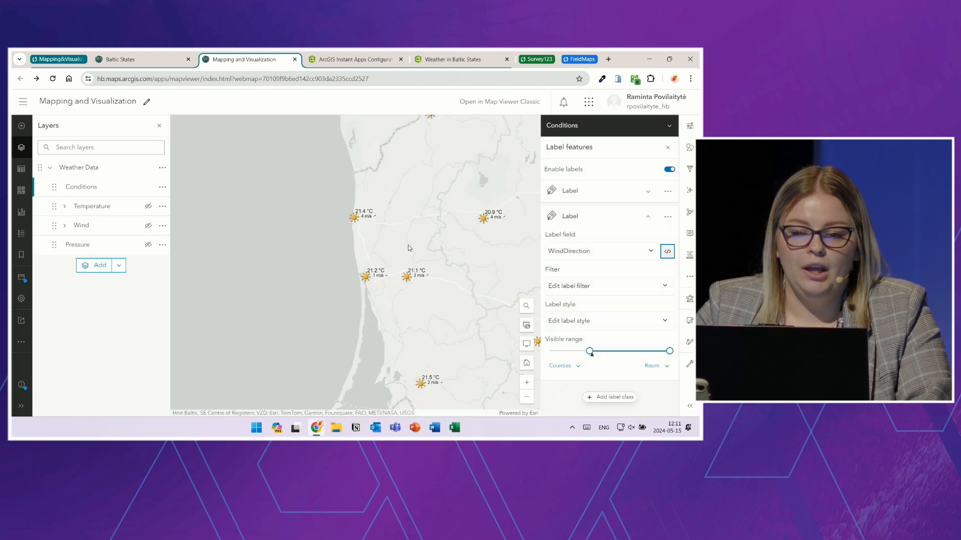
# View the weather pop-up of the Klaipėda station, including its hourly forecast, and close it
pyautogui.scroll(-2, 408, 228)
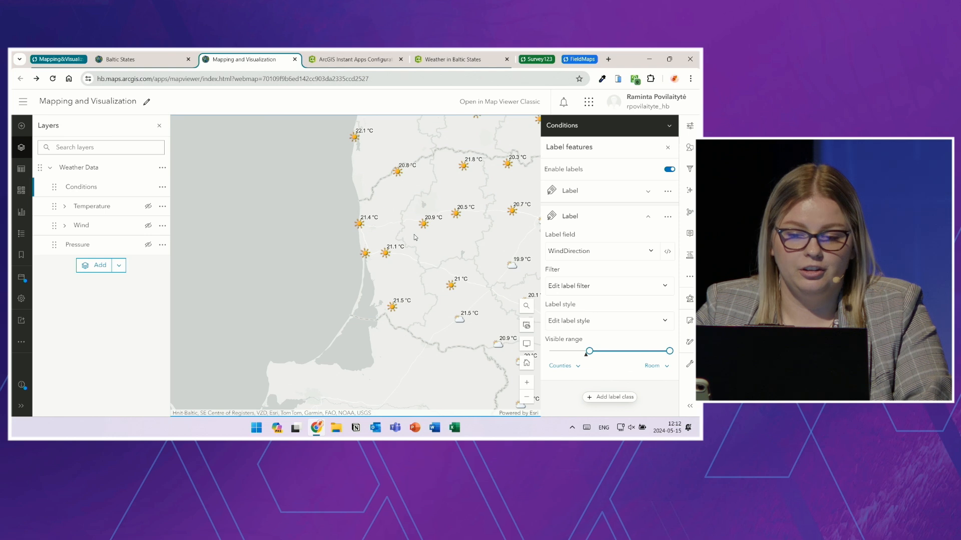
pyautogui.click(366, 253)
pyautogui.click(415, 270)
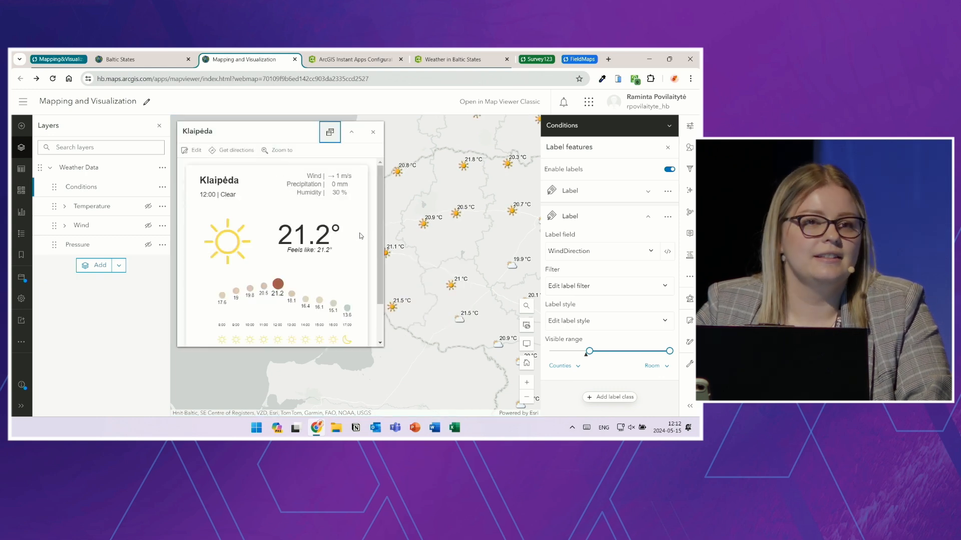
pyautogui.scroll(-1, 360, 237)
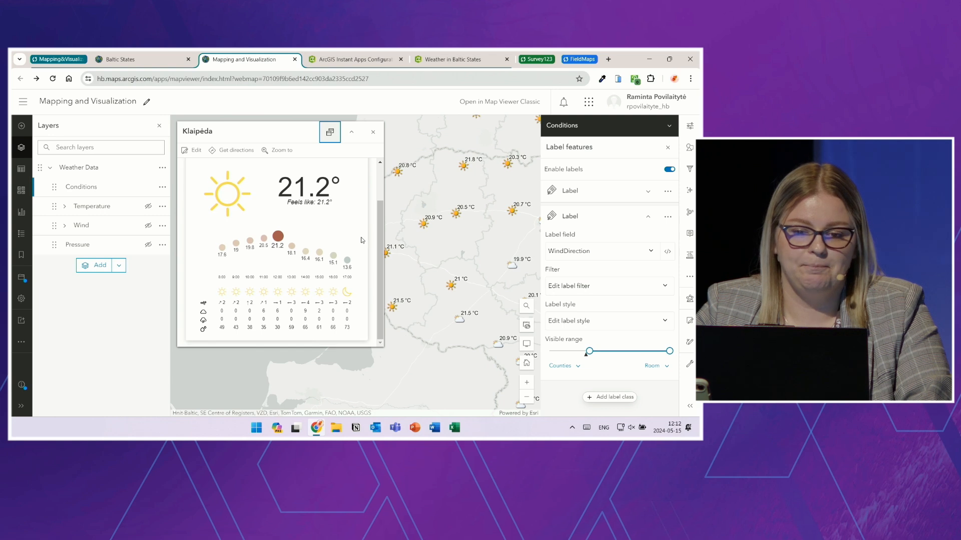
pyautogui.scroll(1, 362, 240)
pyautogui.click(373, 132)
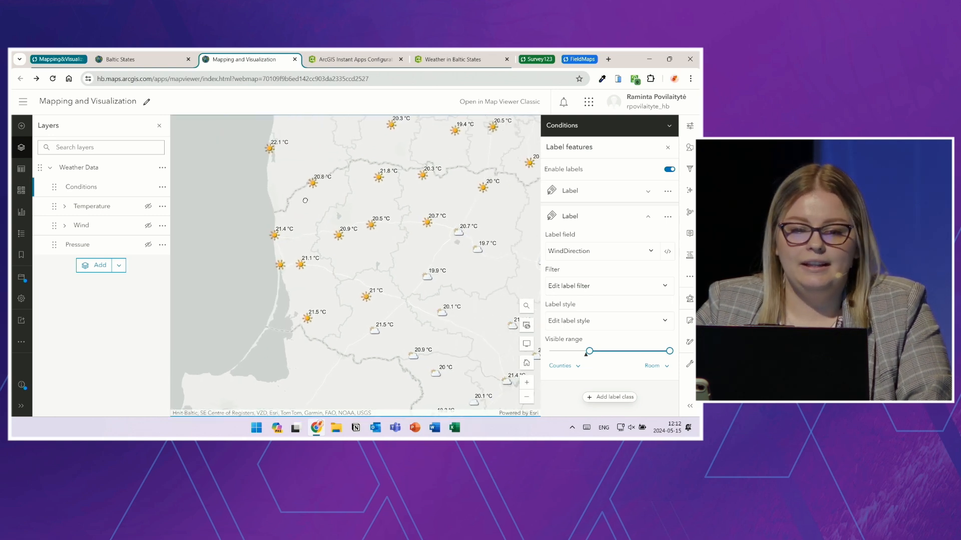
# Turn on exclusive visibility for the Weather Data group layer
pyautogui.scroll(-3, 290, 240)
pyautogui.moveTo(289, 243)
pyautogui.mouseDown()
pyautogui.moveTo(298, 262)
pyautogui.moveTo(299, 237)
pyautogui.mouseUp()
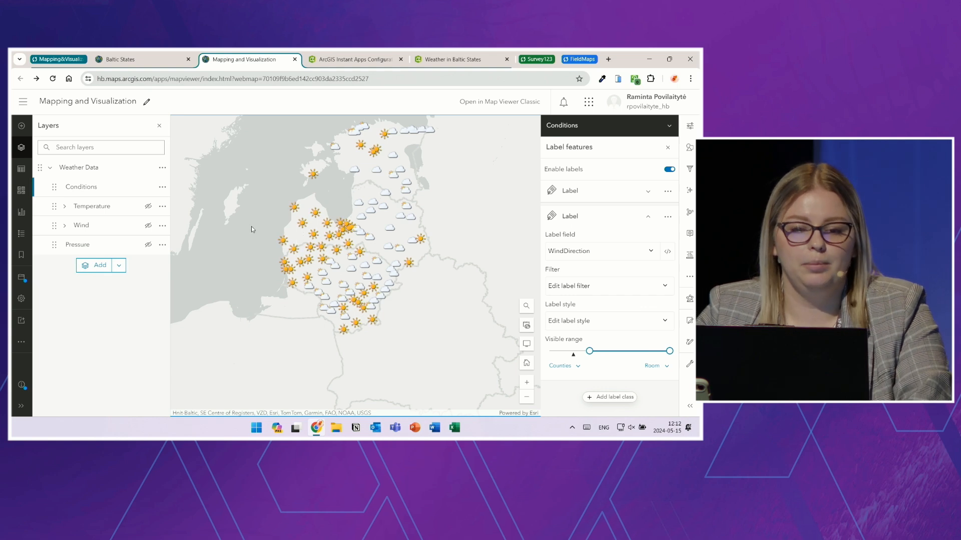
pyautogui.click(103, 176)
pyautogui.click(655, 225)
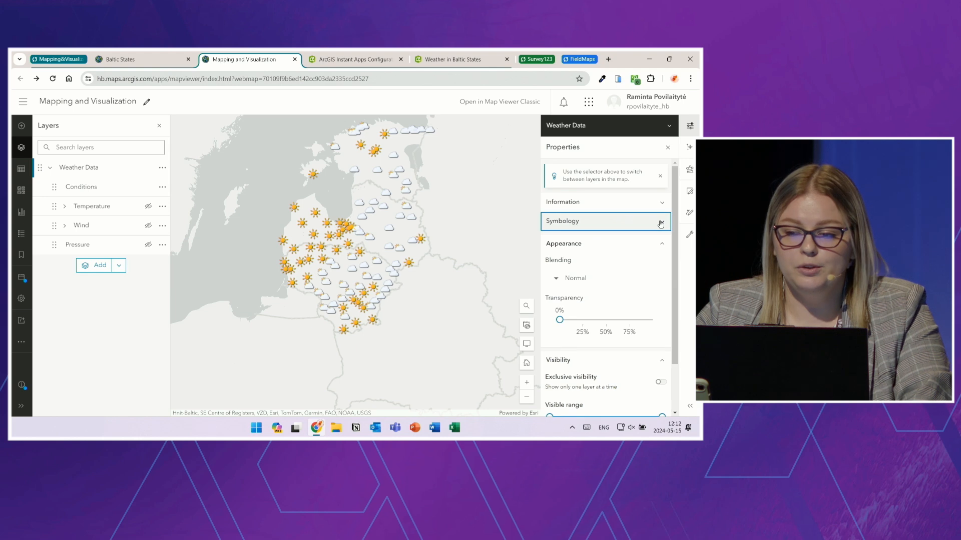
pyautogui.click(655, 247)
pyautogui.click(668, 285)
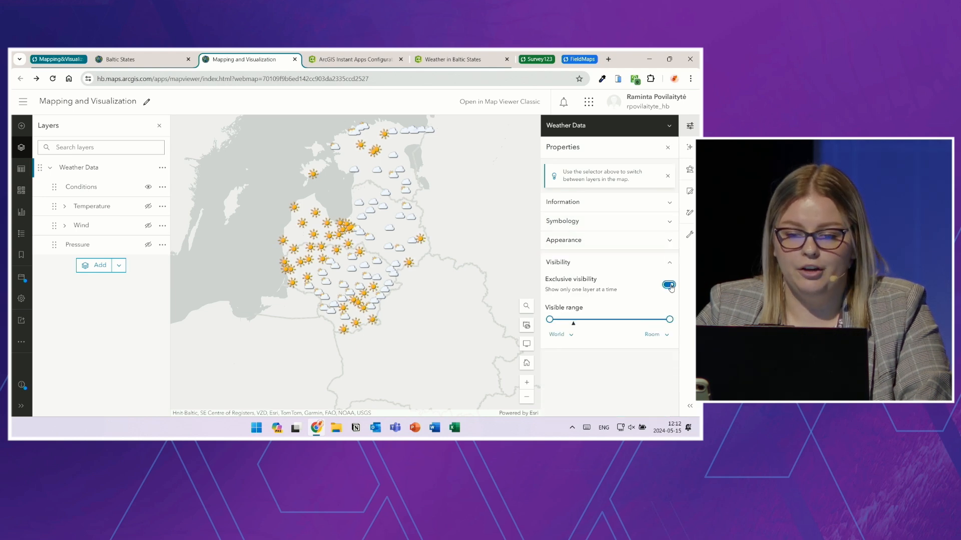
# Switch the Weather Data group's displayed layer to Temperature, Wind and back to Temperature
pyautogui.click(148, 206)
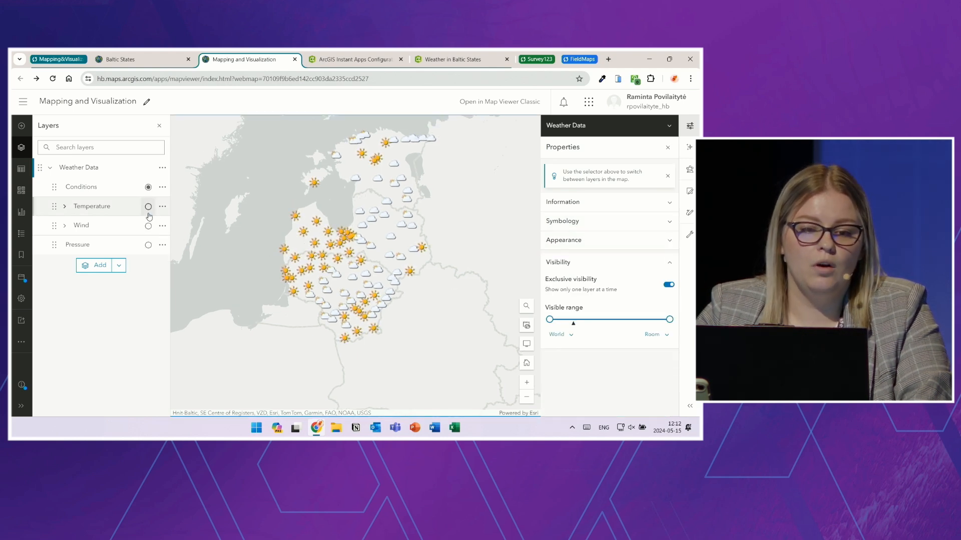
pyautogui.click(148, 226)
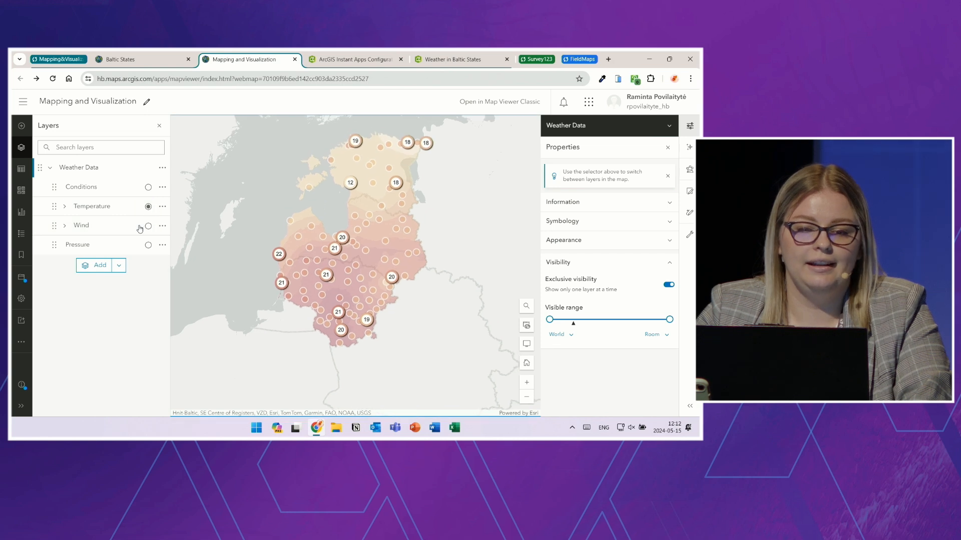
pyautogui.click(148, 206)
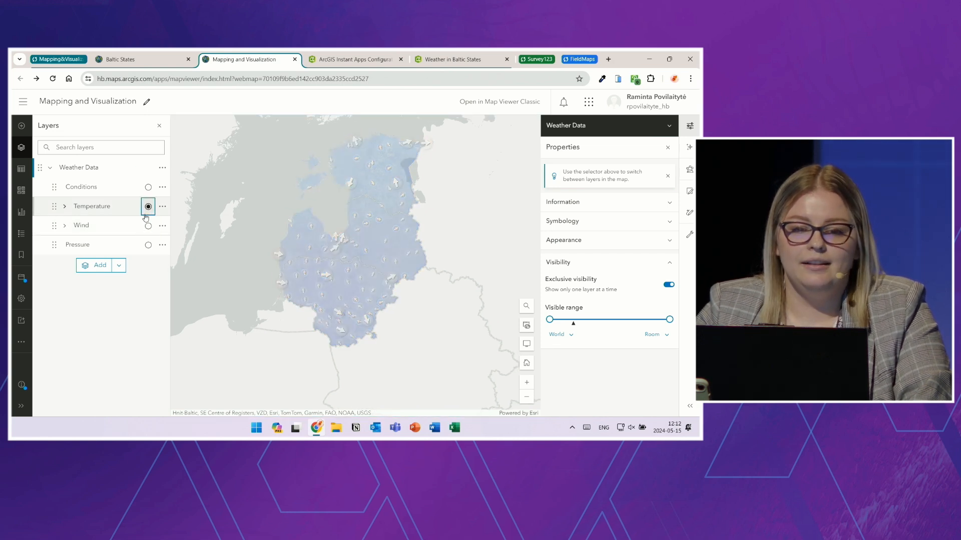
pyautogui.scroll(3, 310, 208)
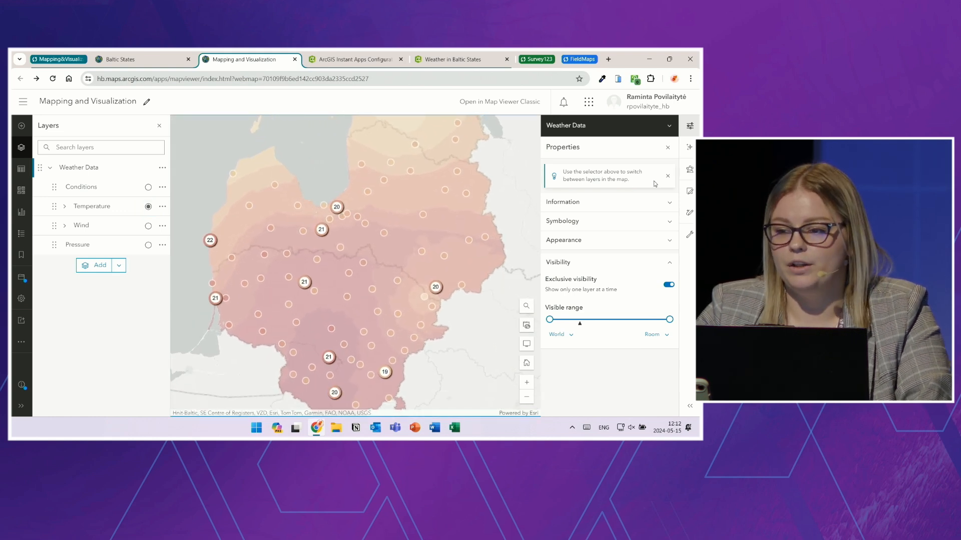
# Browse the spatial analysis tools available in the Analyze patterns category
pyautogui.click(689, 173)
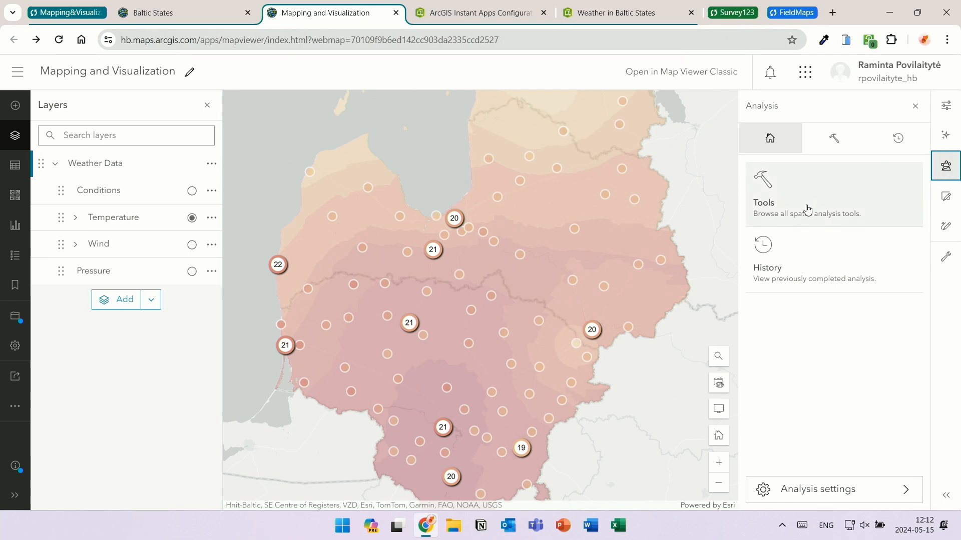
pyautogui.click(808, 209)
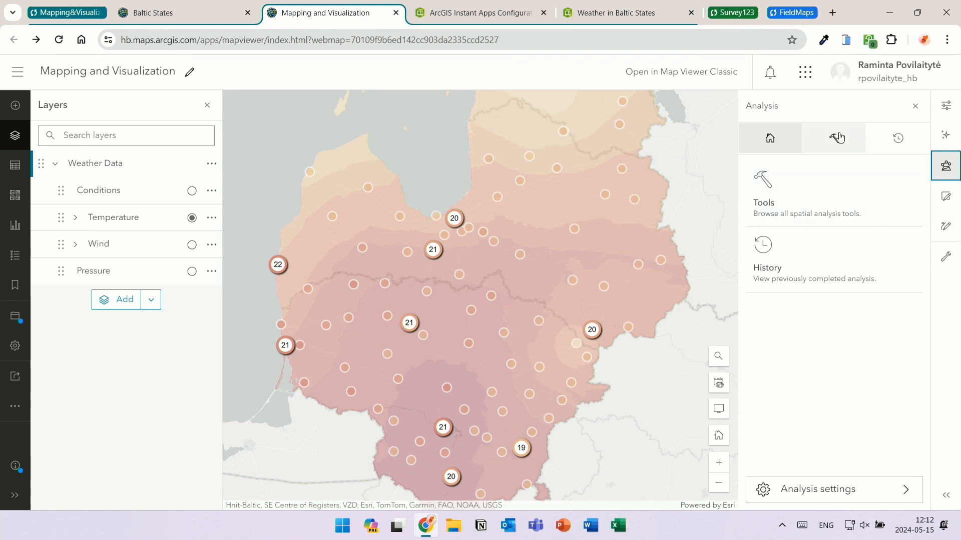
pyautogui.click(884, 426)
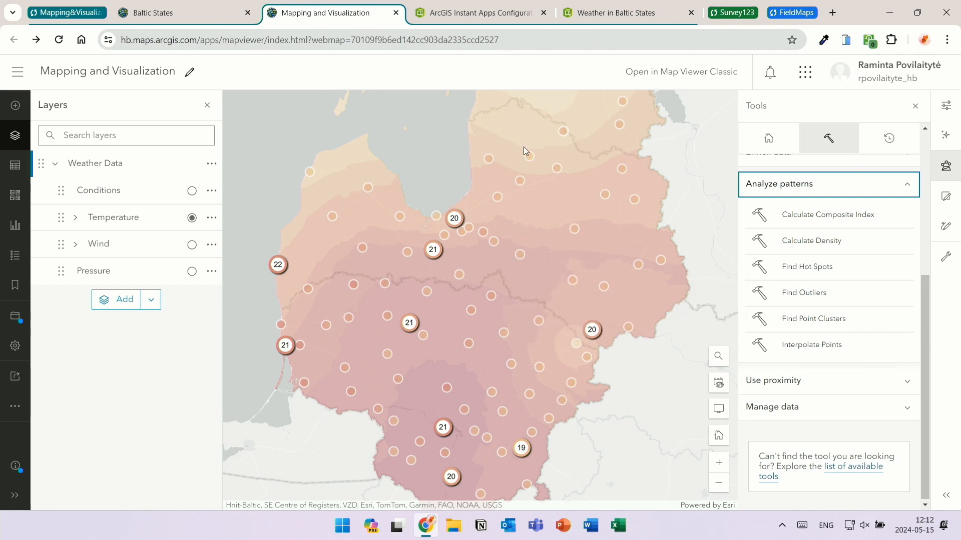
# In the Instant Apps configuration of Weather Map, review the Language Switcher's translated texts for Lithuanian, Latvian and Estonian
pyautogui.click(469, 12)
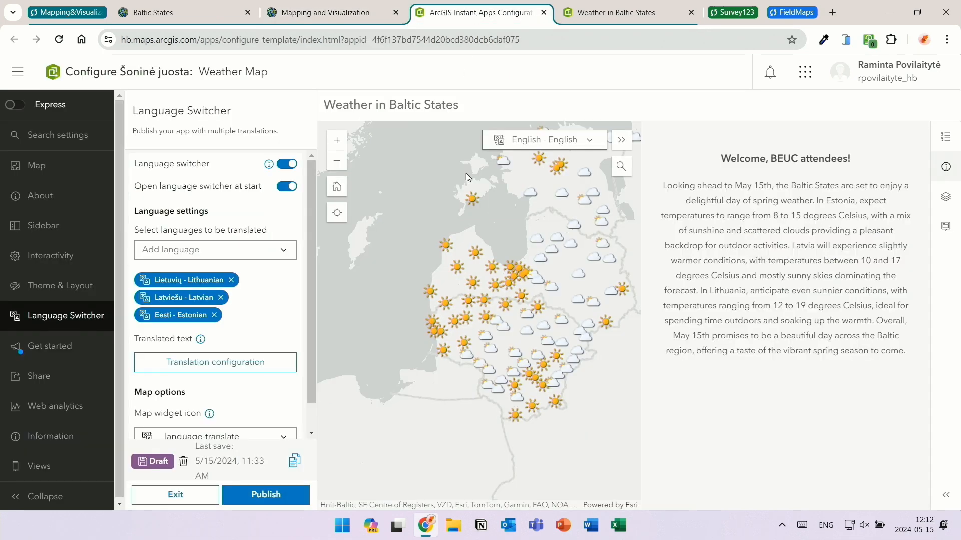
pyautogui.moveTo(469, 238); pyautogui.dragTo(461, 265)
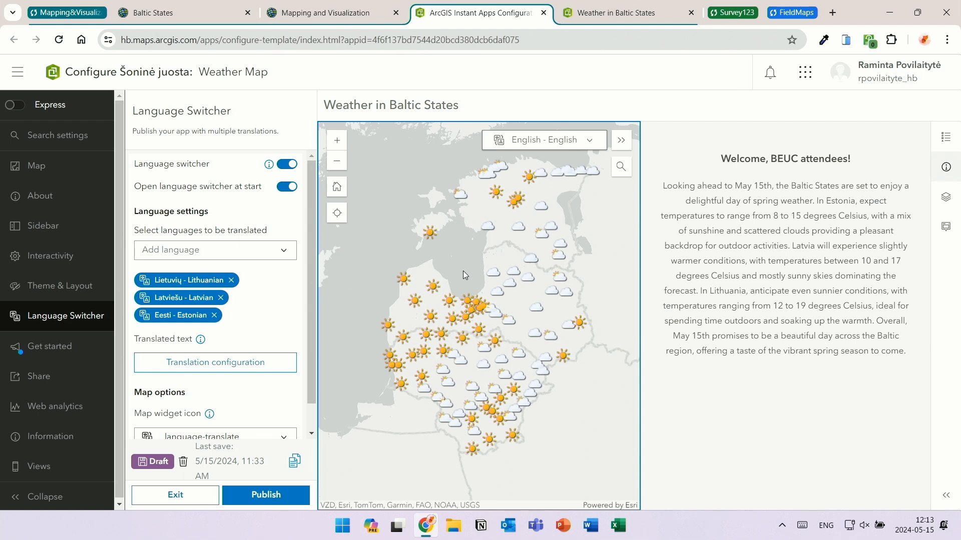
pyautogui.click(209, 363)
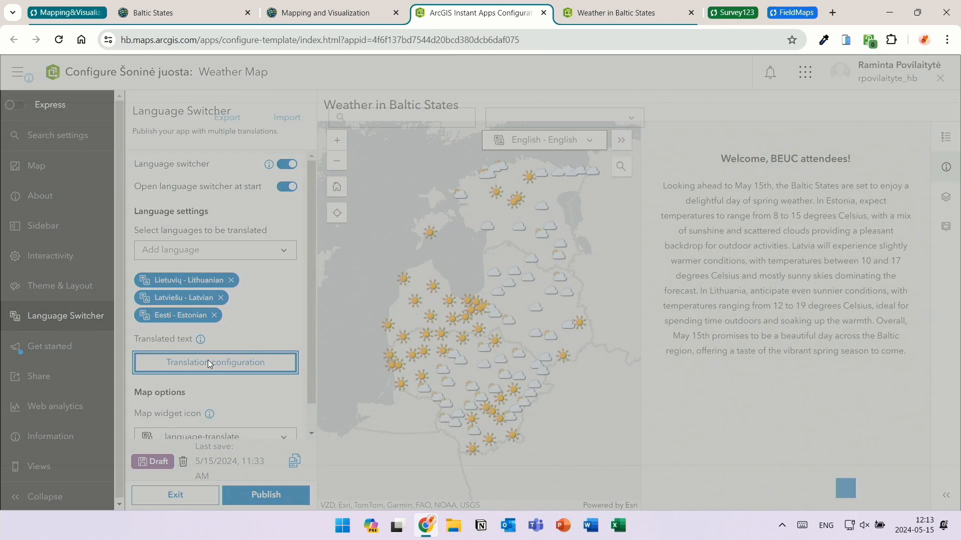
pyautogui.click(612, 120)
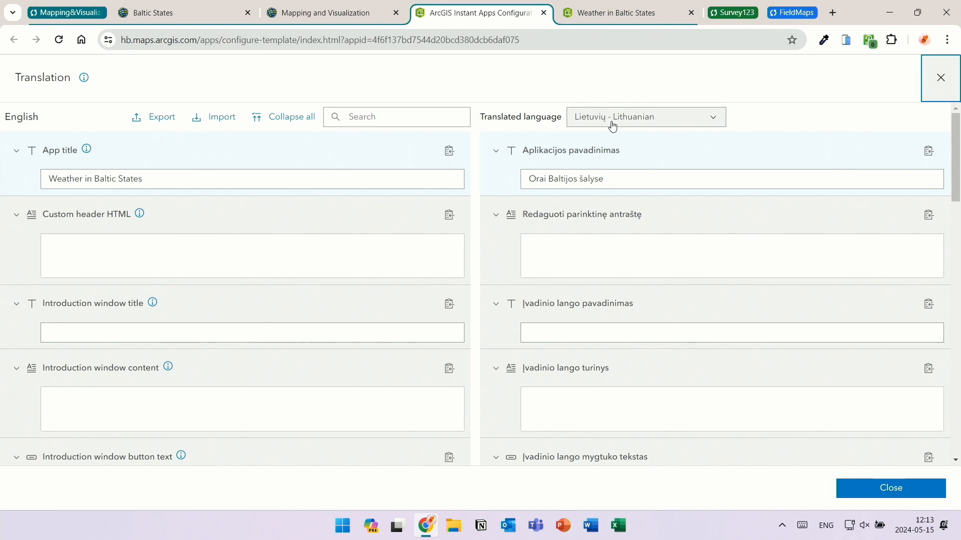
pyautogui.click(634, 152)
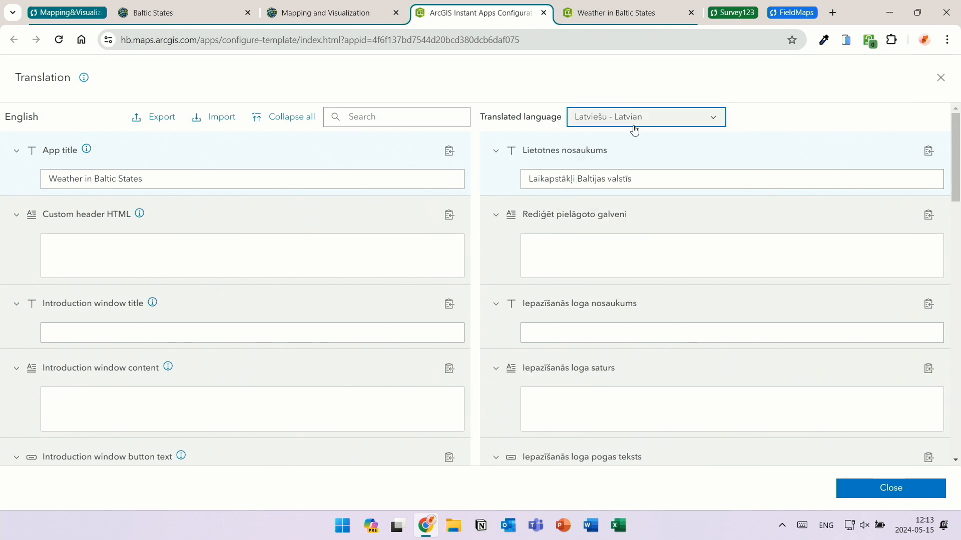
pyautogui.click(633, 123)
pyautogui.click(649, 169)
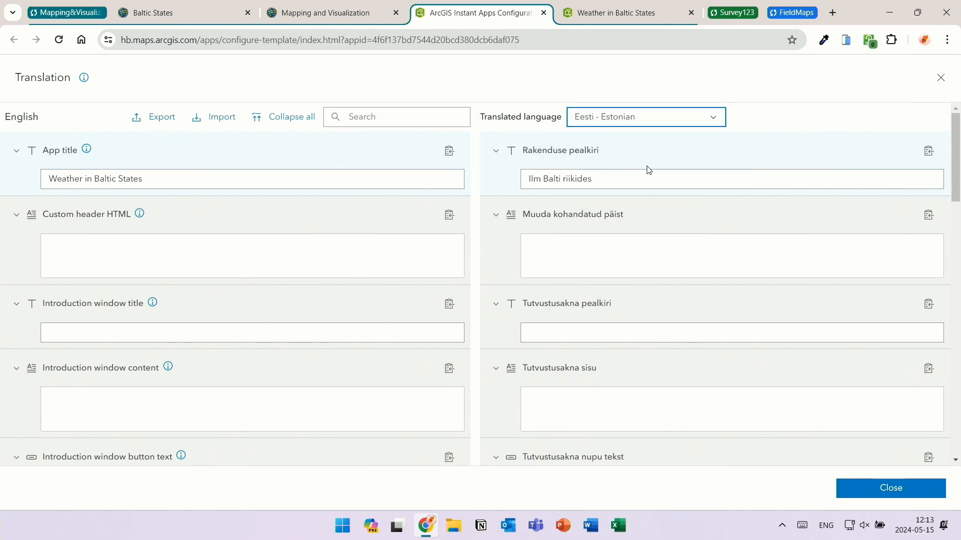
# Switch to the published Weather in Baltic States app and set its display language to Lithuanian
pyautogui.click(606, 22)
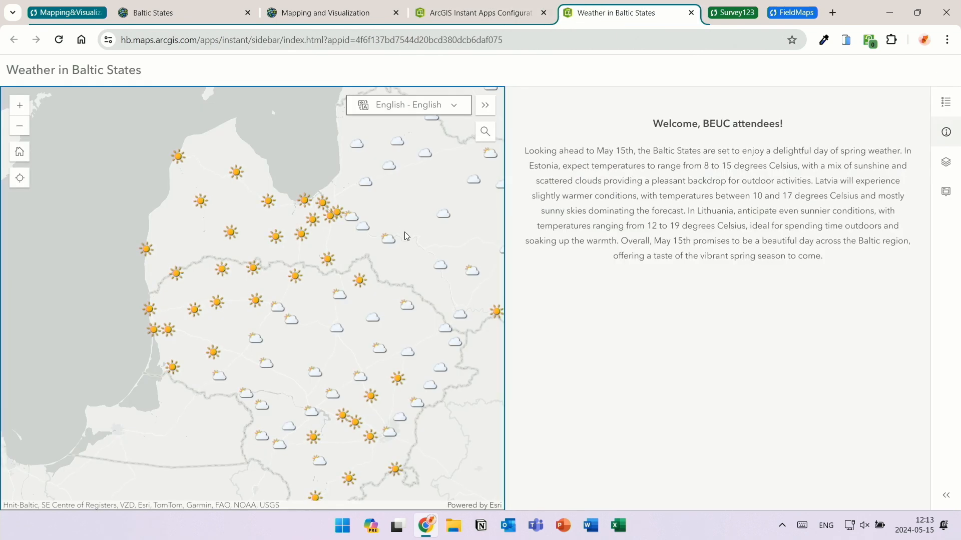
pyautogui.click(435, 112)
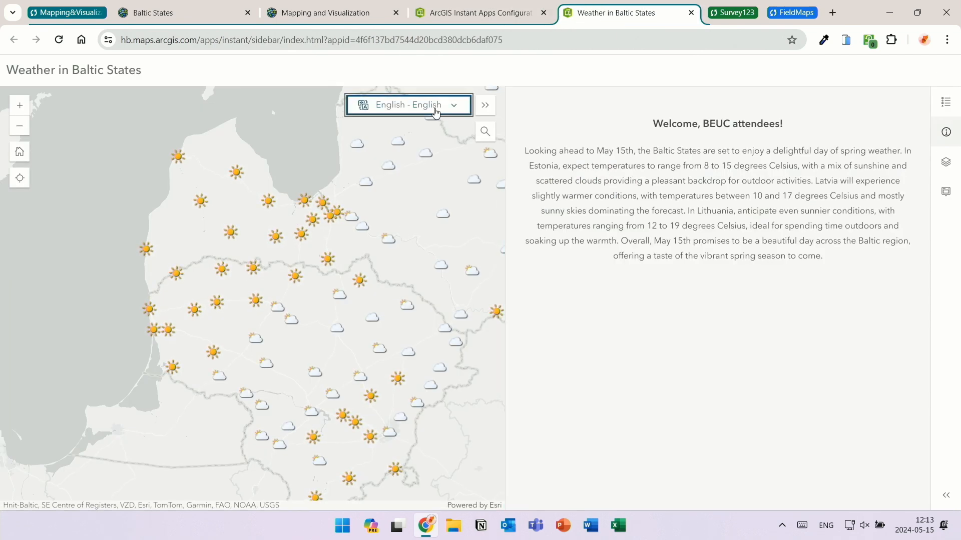
pyautogui.click(440, 151)
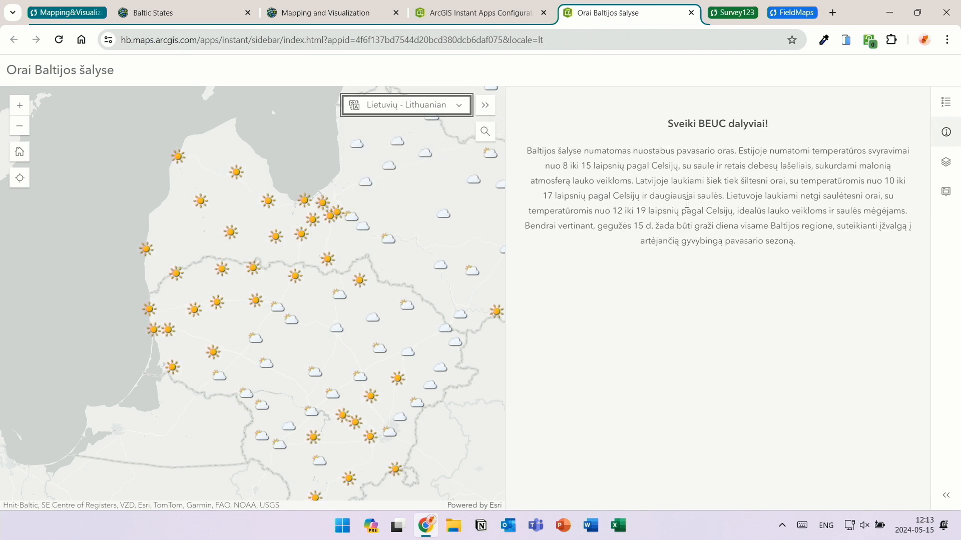
# View the Klaipėda station's weather pop-up and highlight its Lithuanian condition text
pyautogui.moveTo(358, 270); pyautogui.dragTo(369, 278)
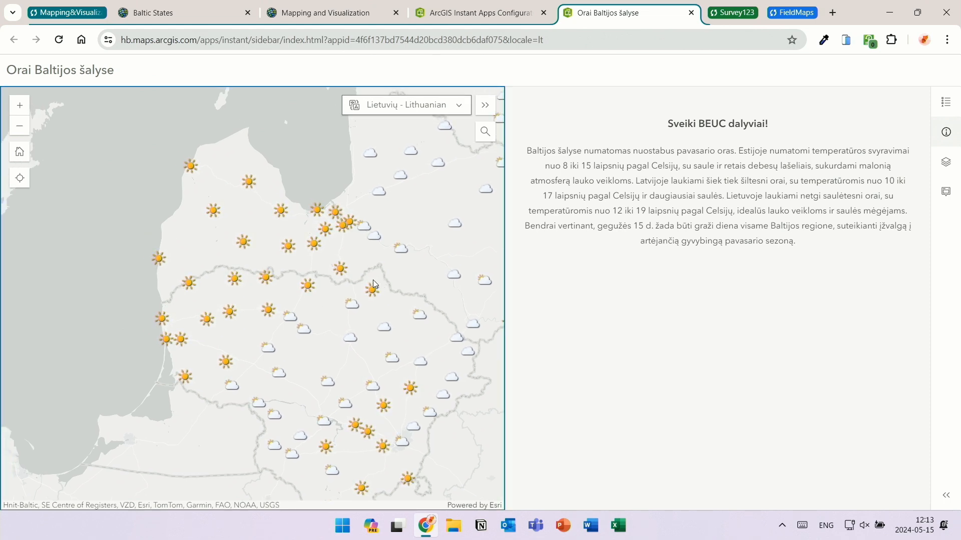
pyautogui.click(168, 344)
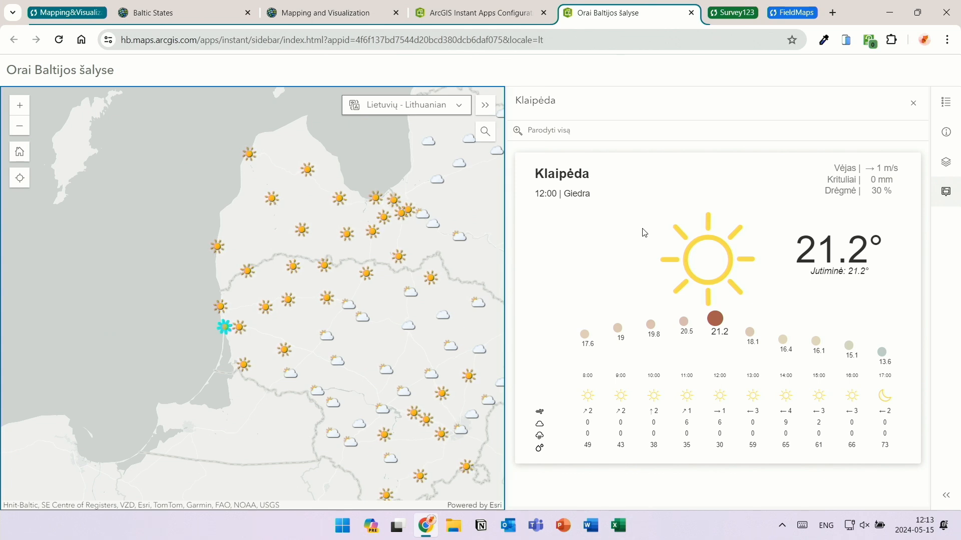
pyautogui.moveTo(564, 194); pyautogui.dragTo(649, 196)
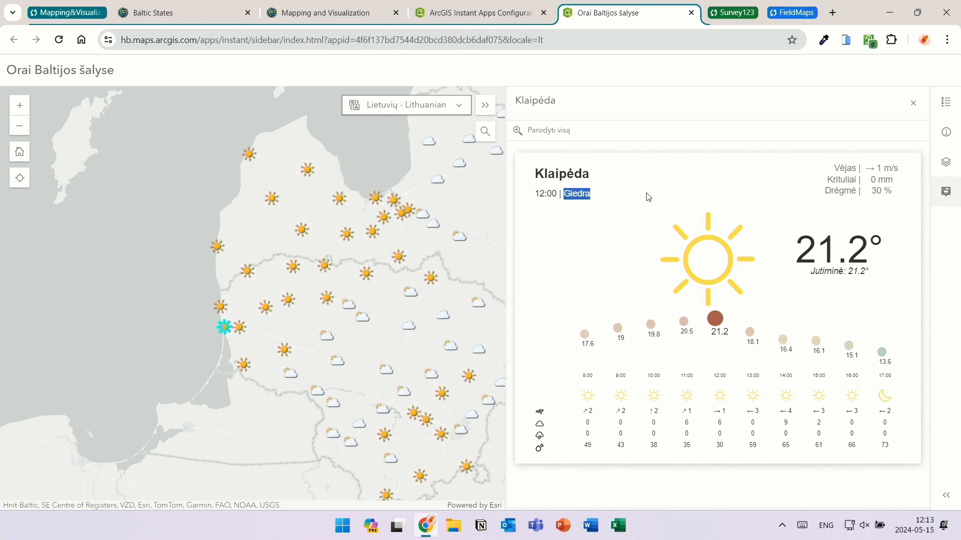
# Set the app's display language to Estonian and open the weather pop-up of the Maardu station
pyautogui.click(444, 104)
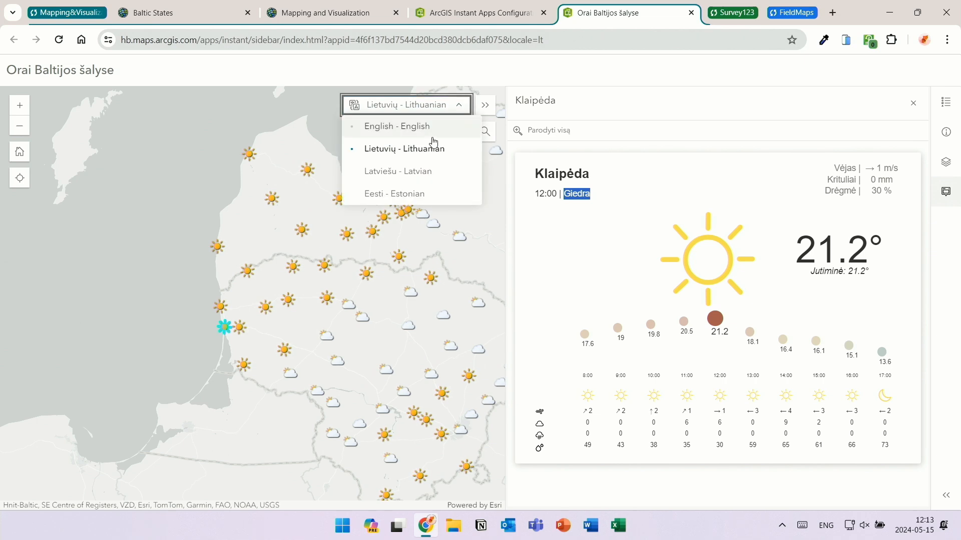
pyautogui.click(426, 193)
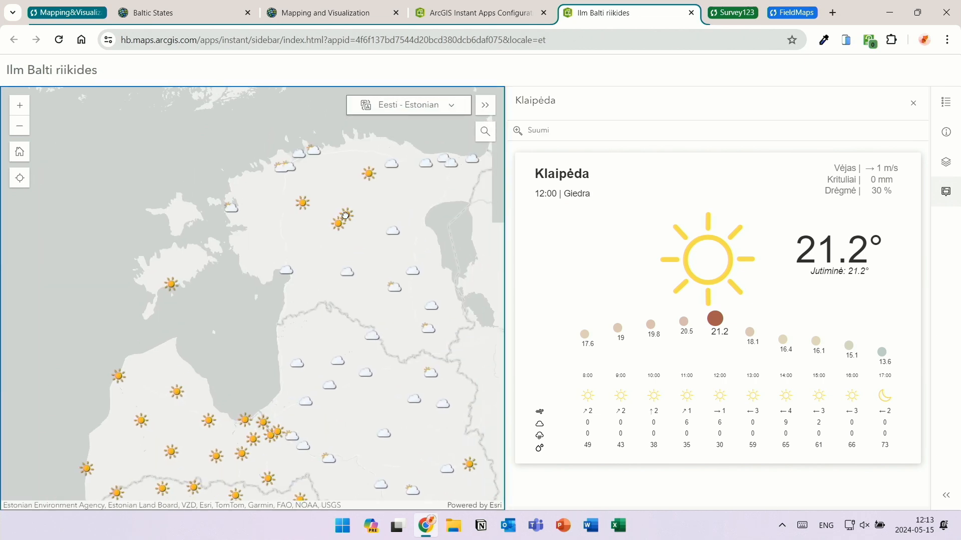
pyautogui.click(310, 156)
pyautogui.click(311, 157)
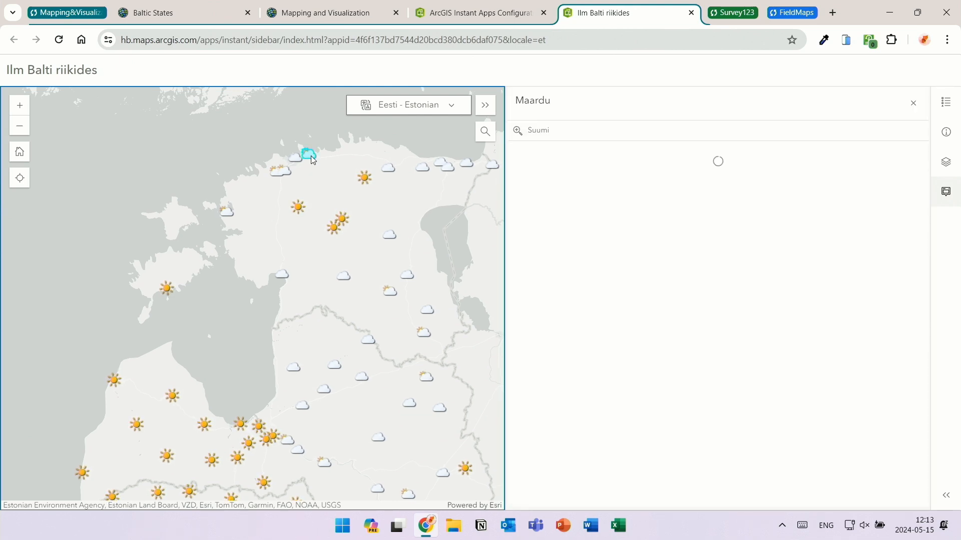